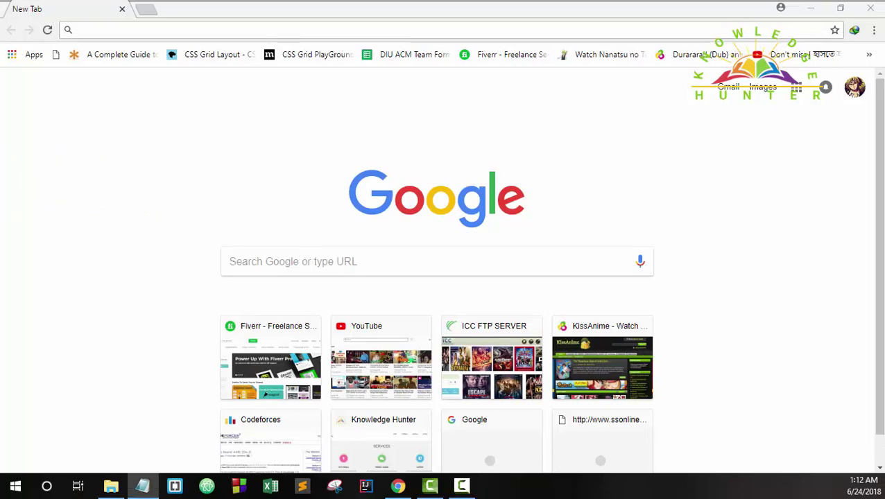
click(181, 28)
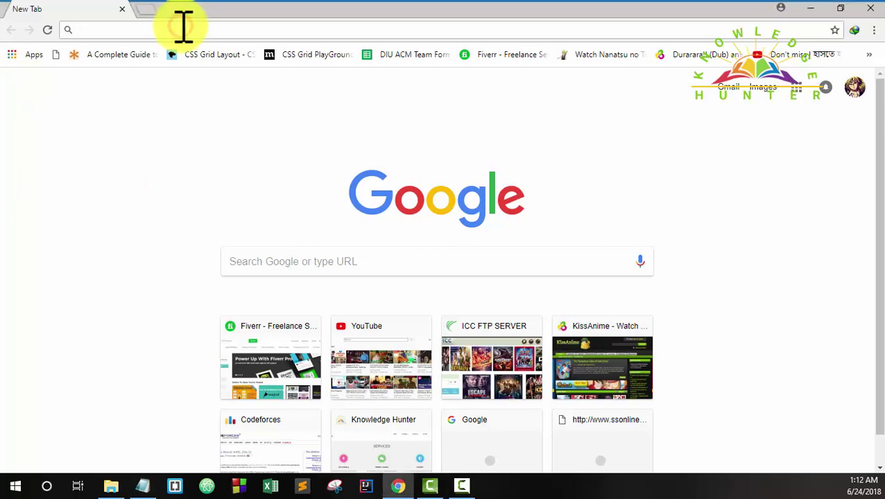
text(https://www.virtualbox.org/wiki/Downloads)
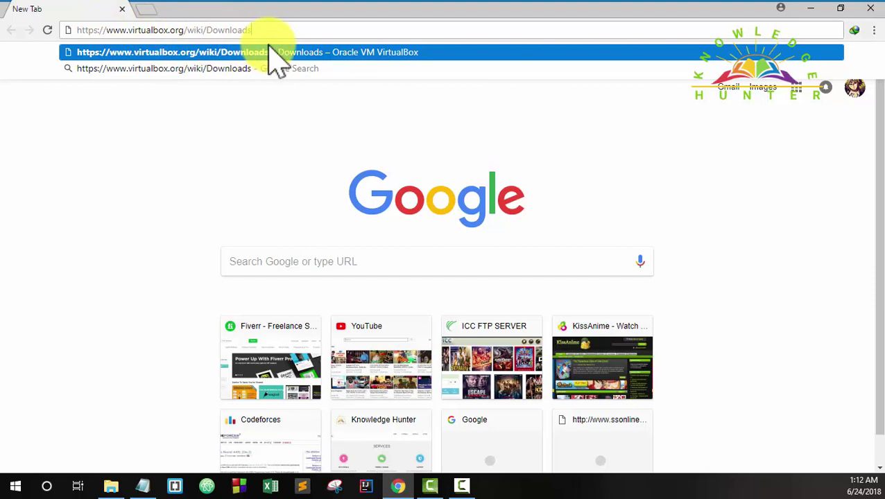
drag(251, 30, 186, 29)
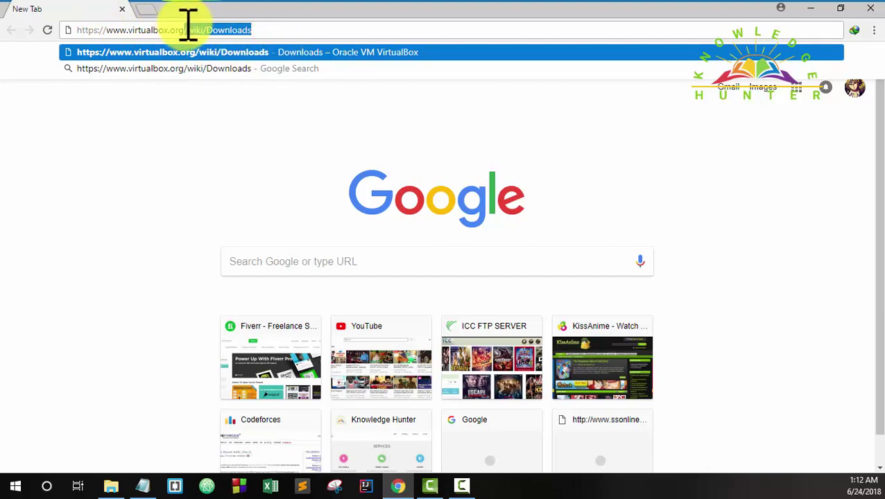
drag(253, 30, 70, 29)
click(274, 30)
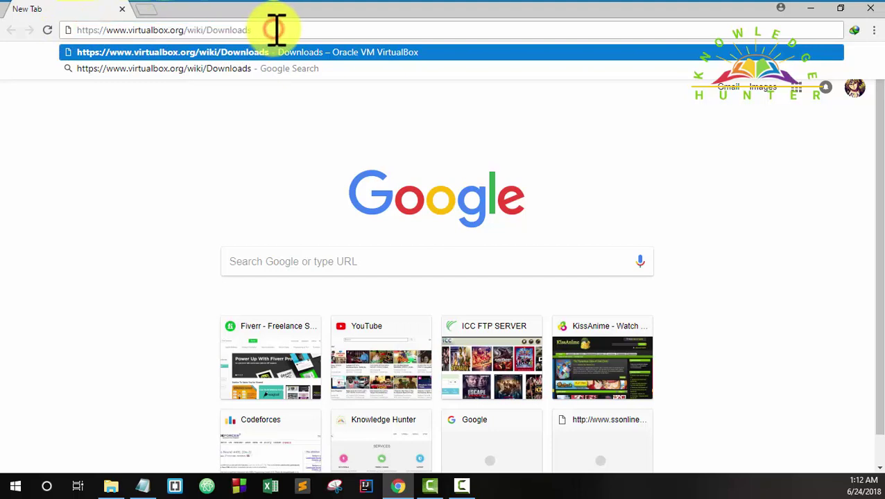
key(Escape)
key(Return)
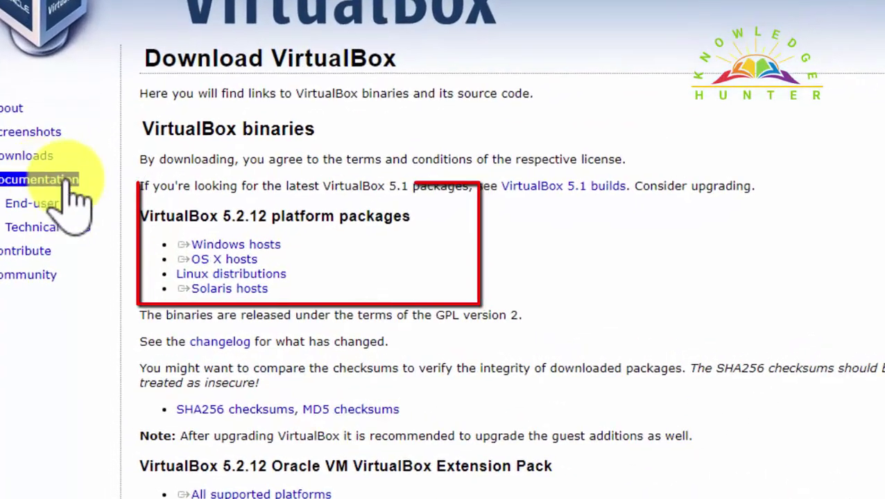
Step: Examine the VirtualBox 5.2.12 platform packages, their version number and supported hosts, and the other sections of the download page
drag(152, 288, 240, 288)
drag(167, 265, 233, 269)
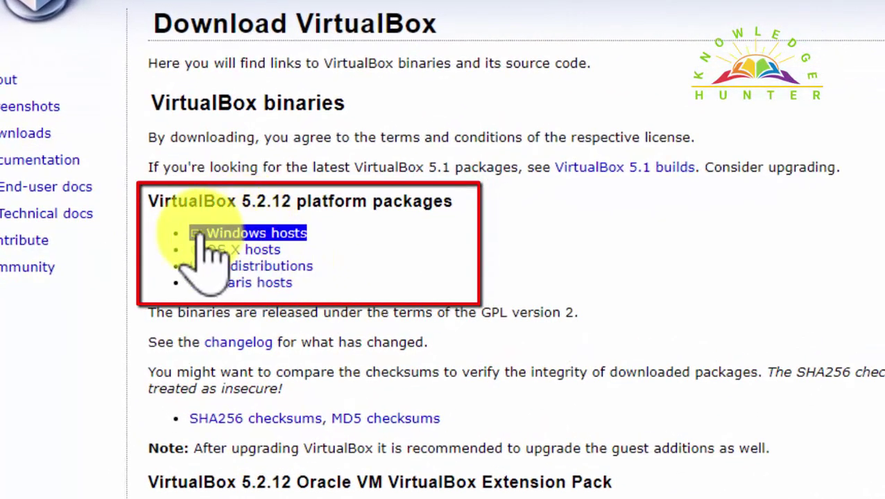
double_click(182, 201)
click(197, 247)
double_click(209, 202)
drag(208, 202, 265, 203)
click(246, 200)
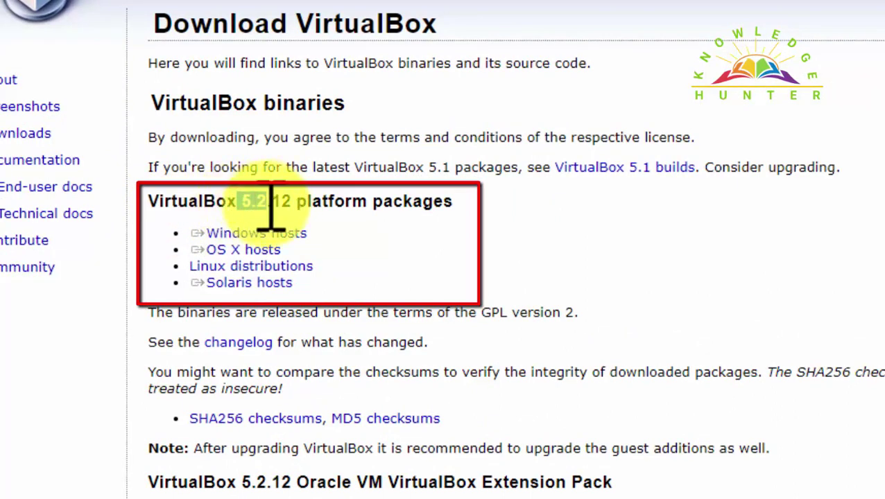
triple_click(284, 235)
click(255, 202)
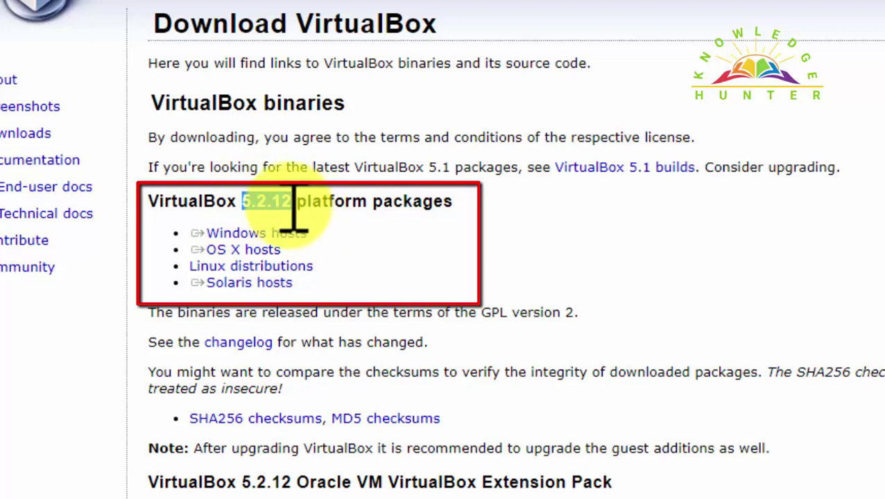
drag(244, 202, 327, 217)
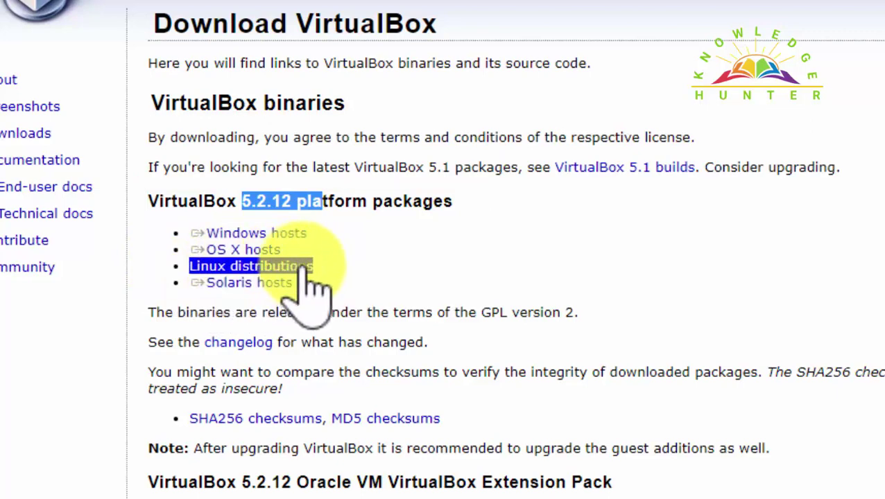
click(364, 269)
scroll(395, 292, down, 5)
scroll(395, 299, down, 5)
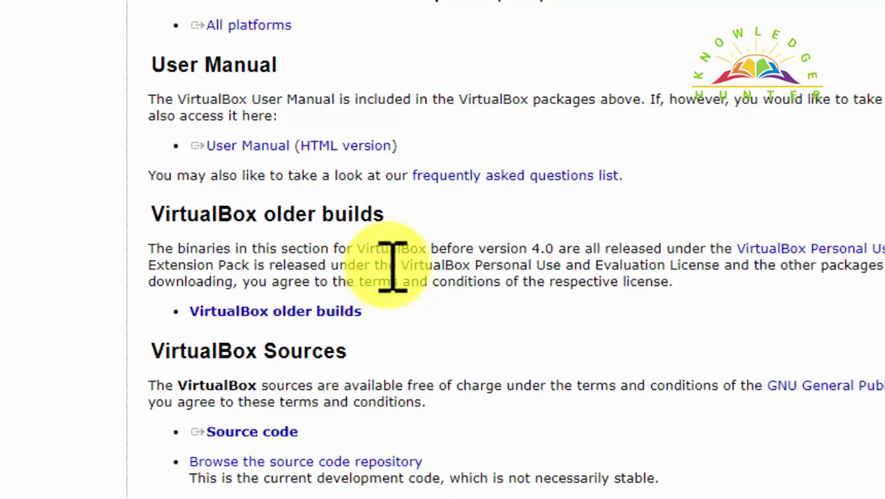
scroll(451, 251, up, 7)
scroll(469, 250, up, 3)
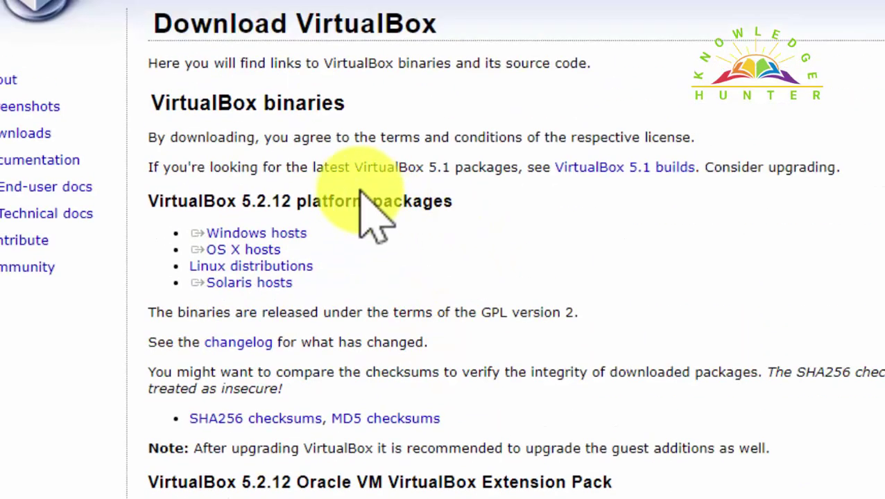
Step: Download the VirtualBox 5.2.12 platform package for Windows hosts into the Programs download folder
triple_click(300, 233)
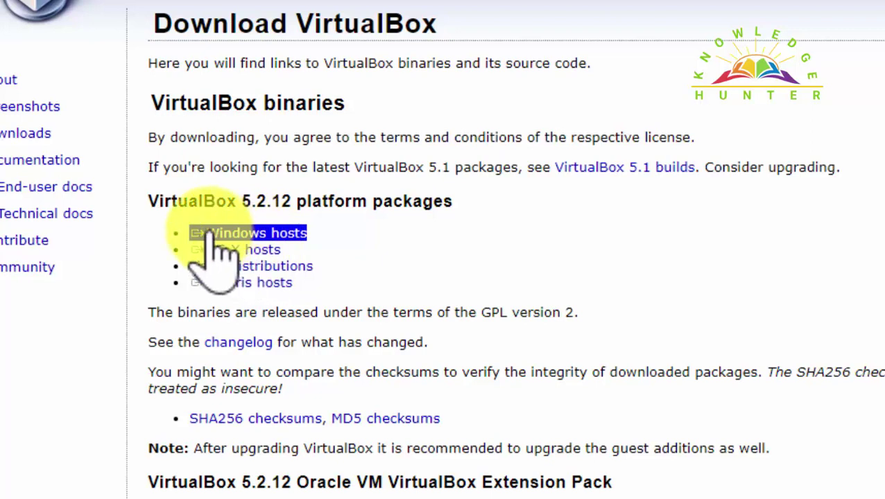
click(282, 233)
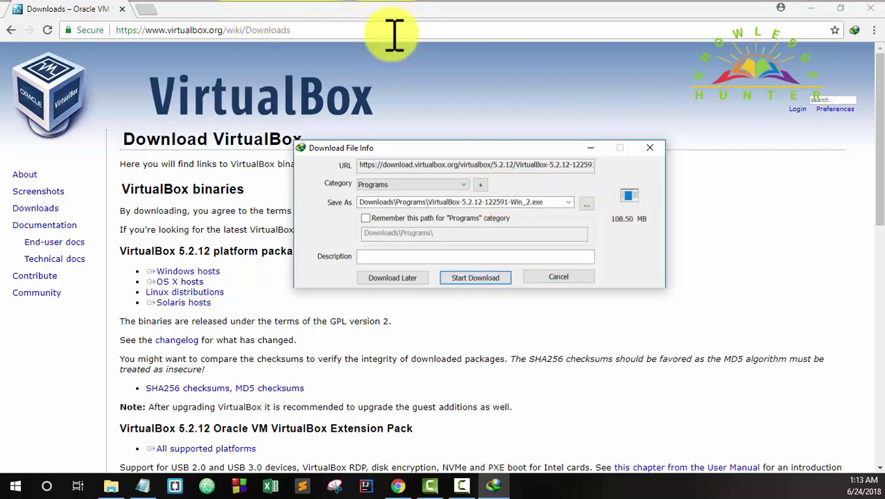
click(487, 281)
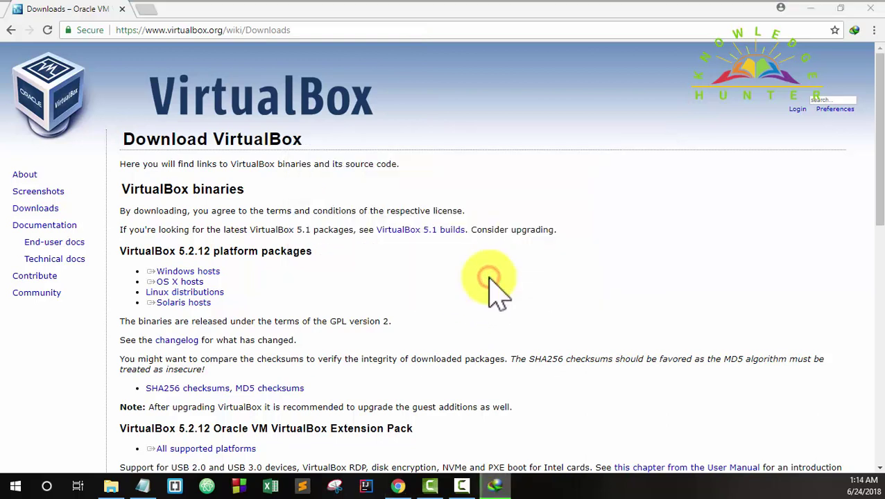
drag(501, 131, 148, 162)
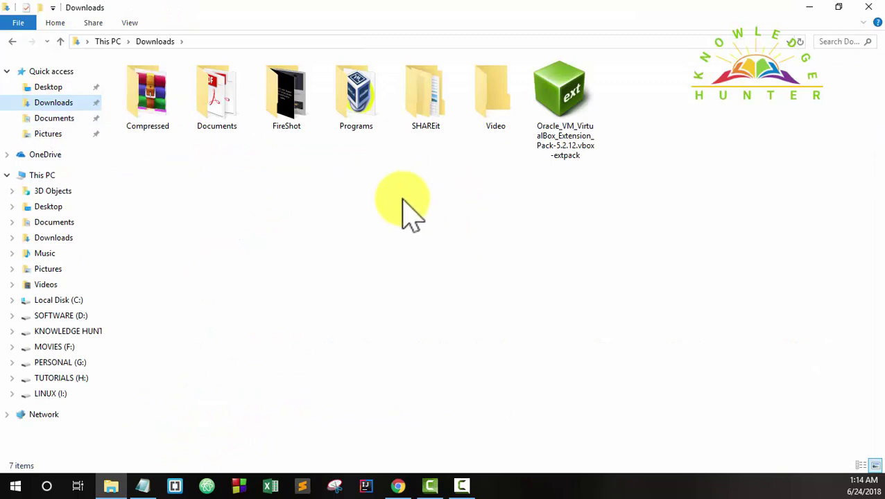
Step: In File Explorer, open the Programs folder inside Downloads and run VirtualBox-5.2.12-122591-Win.exe as administrator
double_click(373, 97)
click(180, 206)
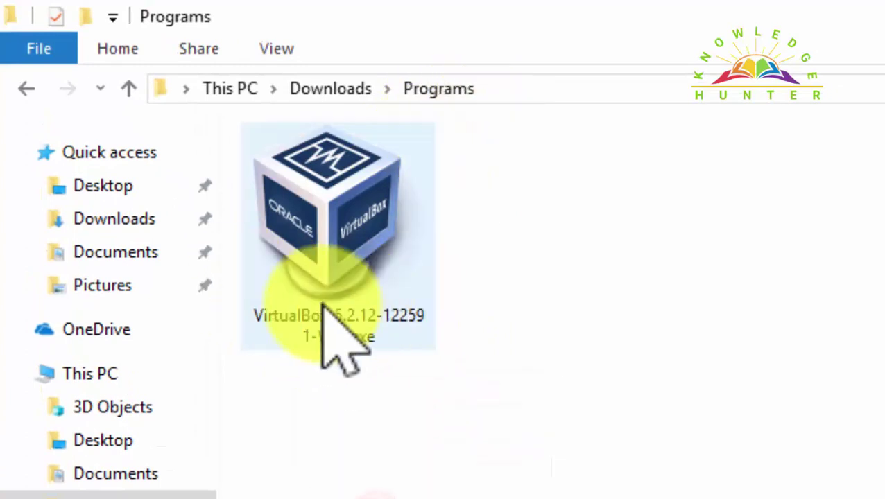
mouse_move(321, 330)
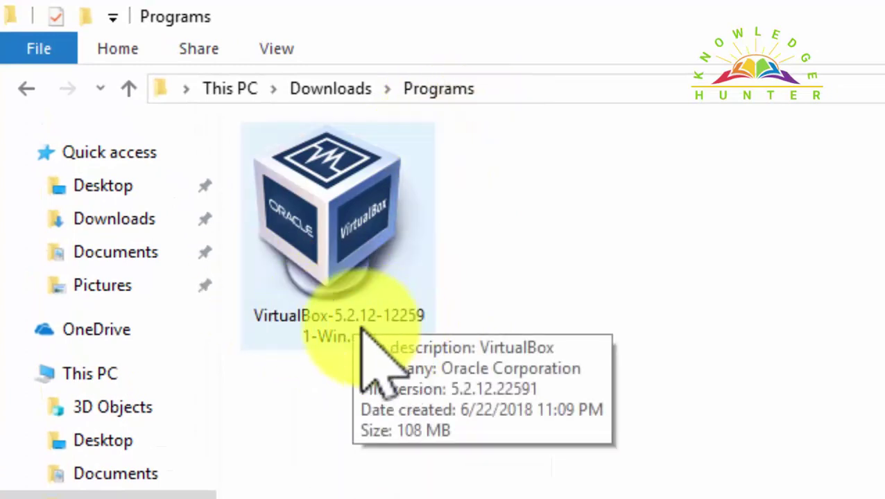
click(310, 330)
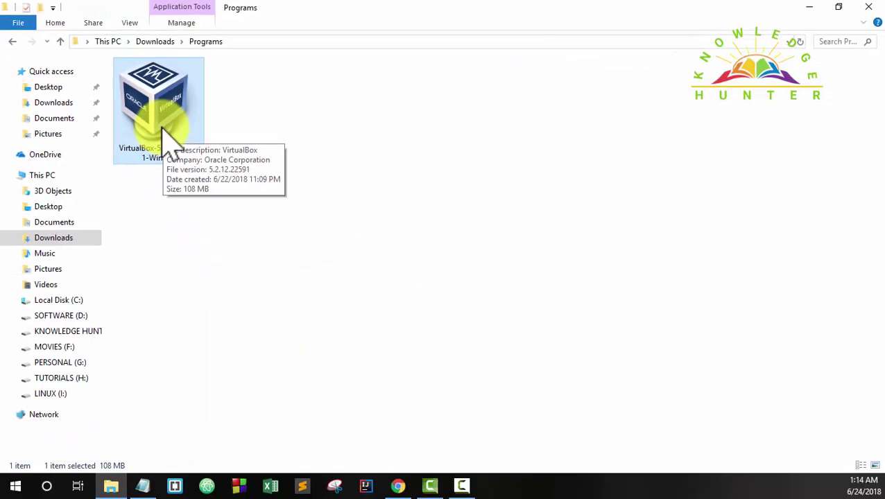
click(486, 381)
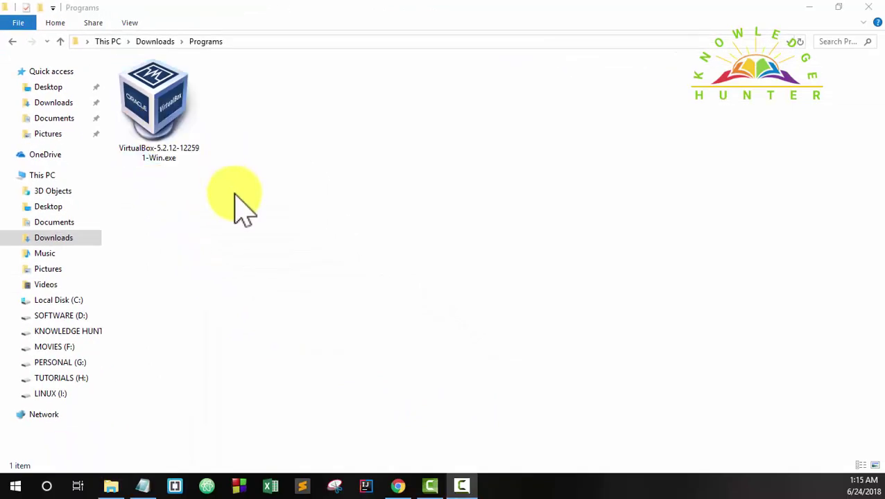
right_click(157, 98)
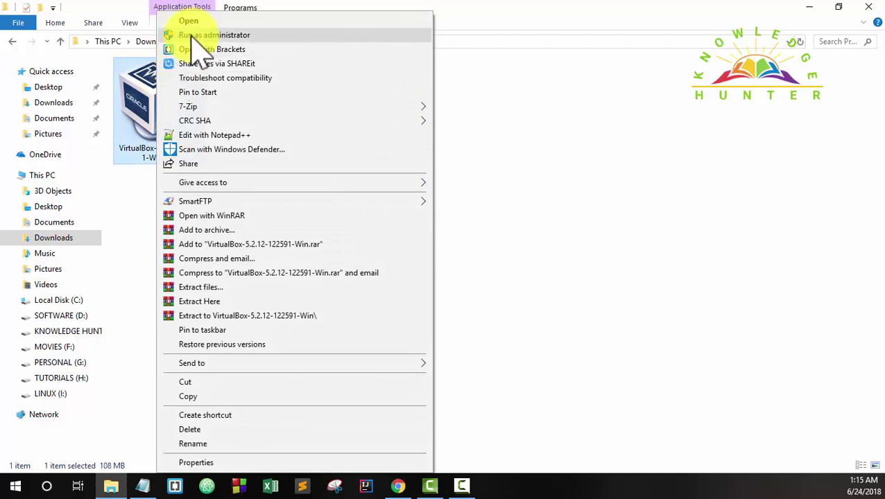
click(194, 35)
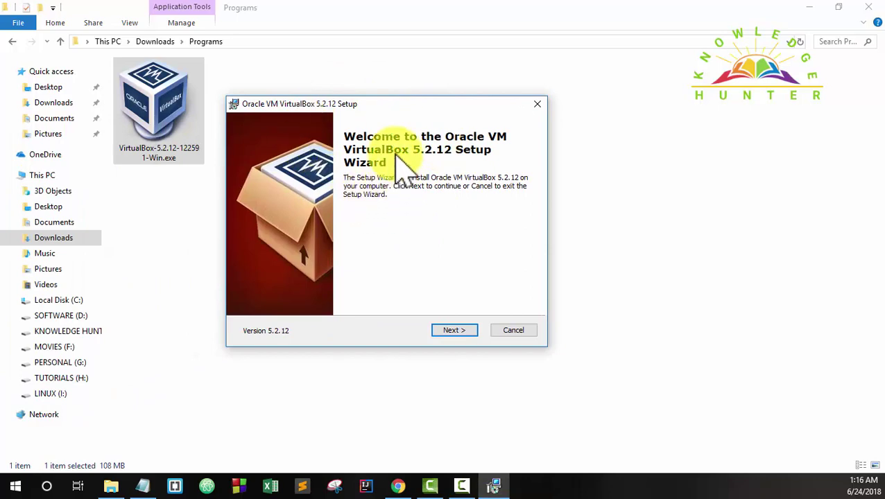
Step: Install VirtualBox with the default features, location and shortcut options, accepting the network interruption, and start it after installation
click(457, 333)
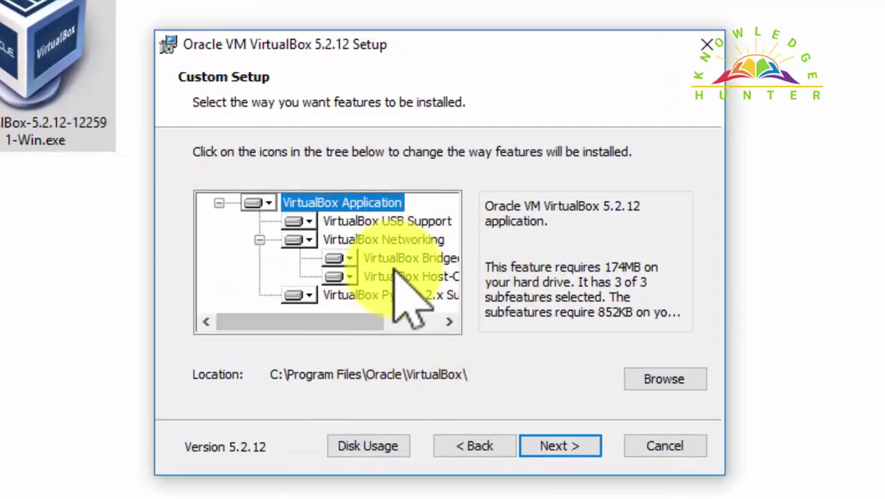
click(567, 447)
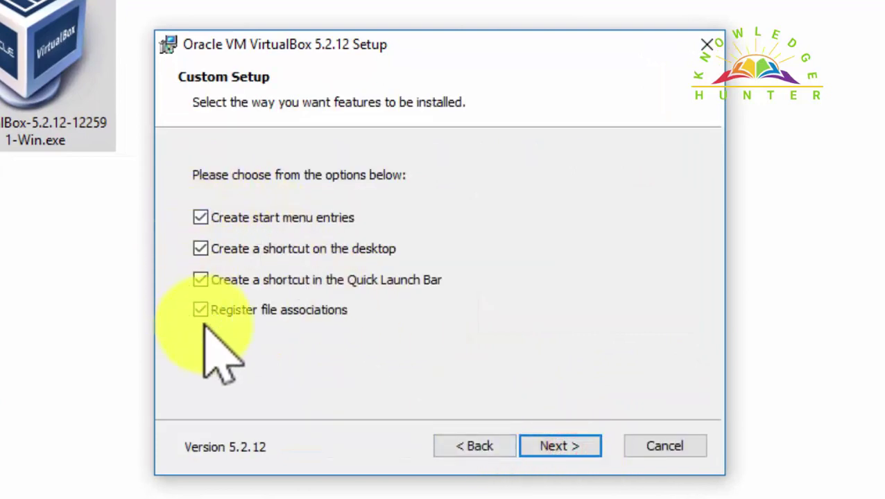
click(555, 448)
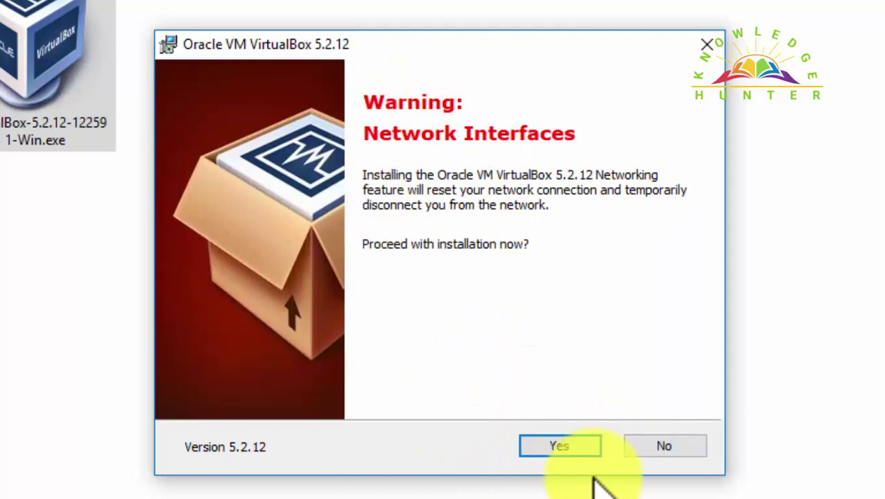
click(567, 447)
click(566, 446)
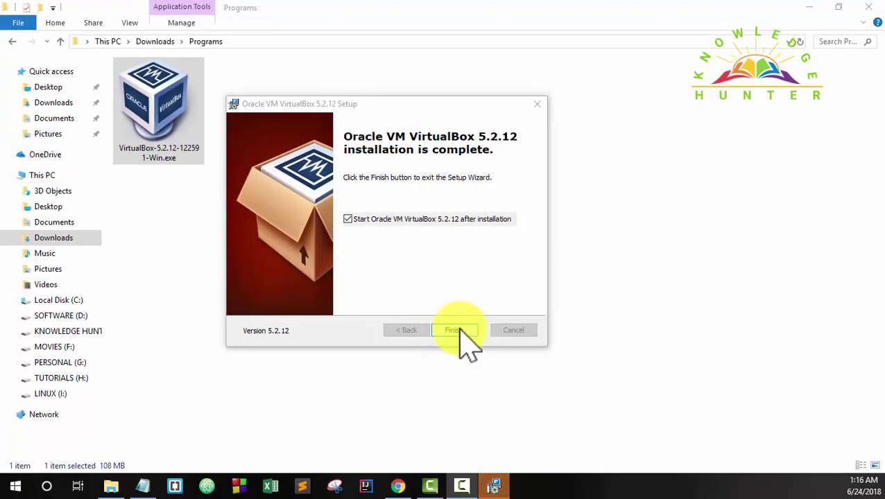
click(459, 333)
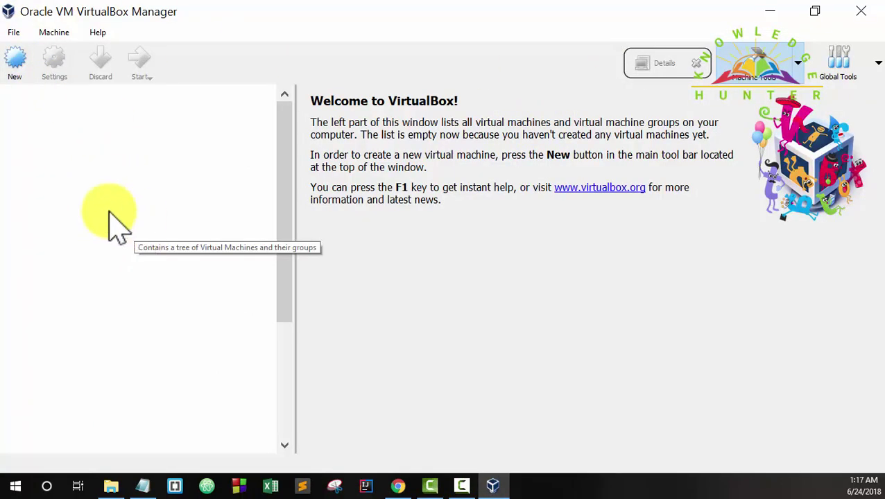
Step: View the name, operating system, memory and hard disk options for creating a virtual machine, without creating one
click(63, 109)
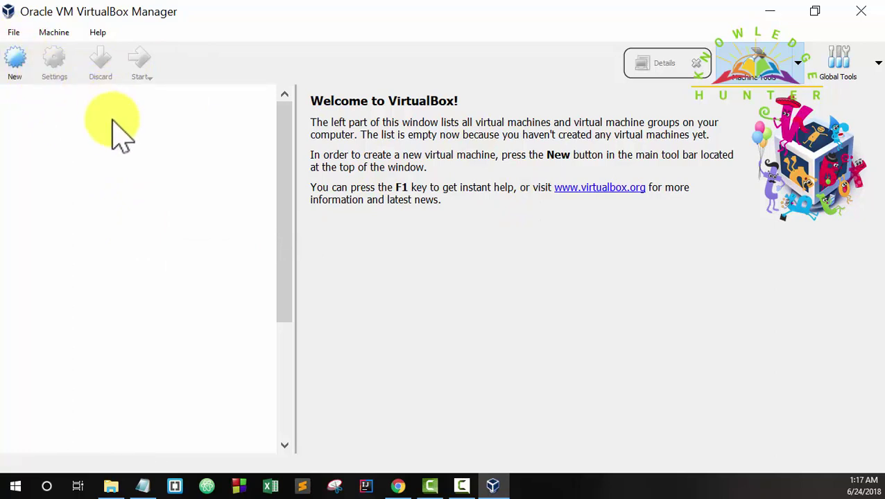
click(17, 63)
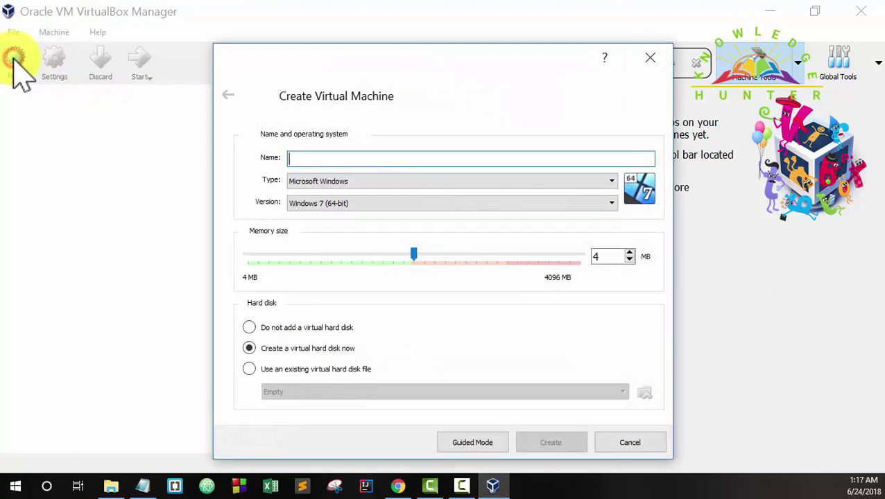
click(652, 55)
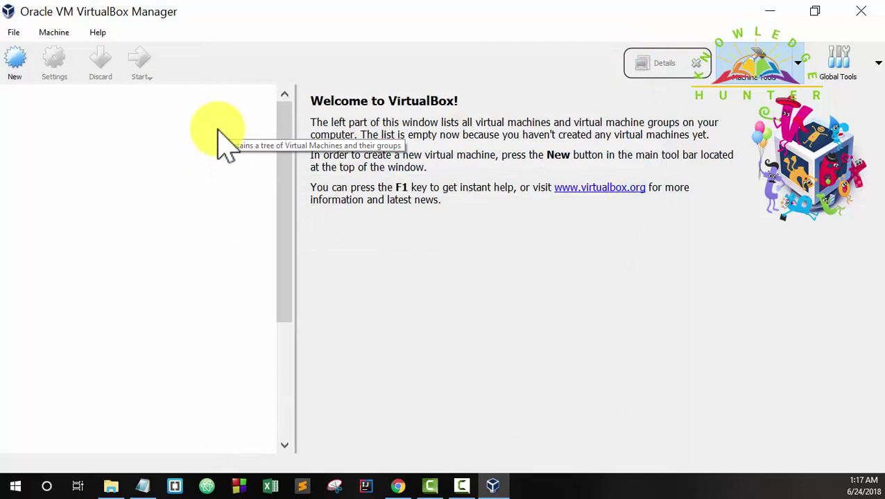
click(14, 34)
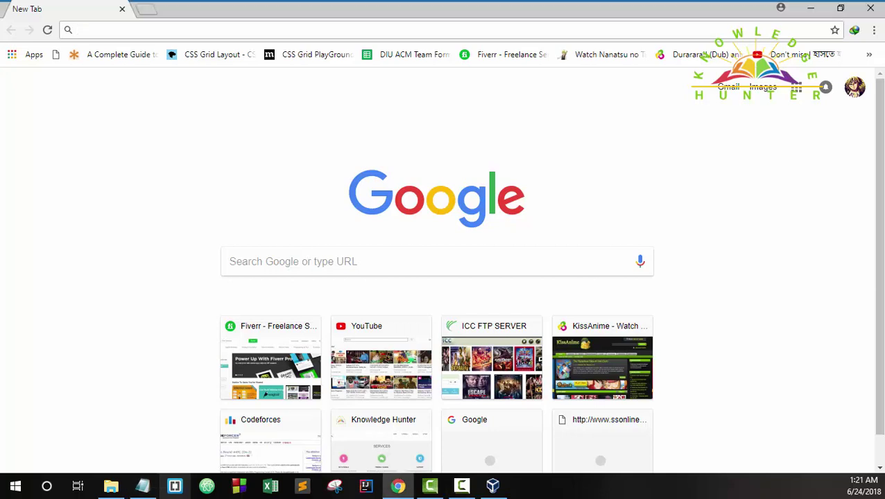
text(http://download.virtualbox.org/virtualbox)
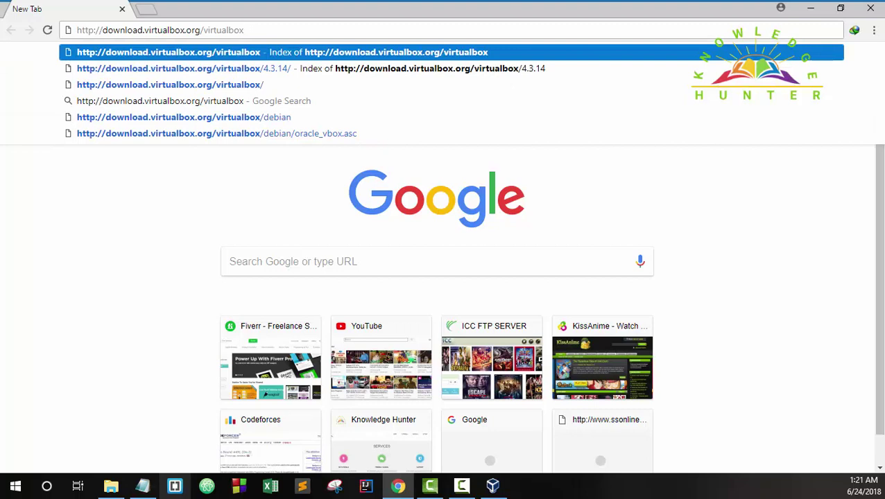
key(Return)
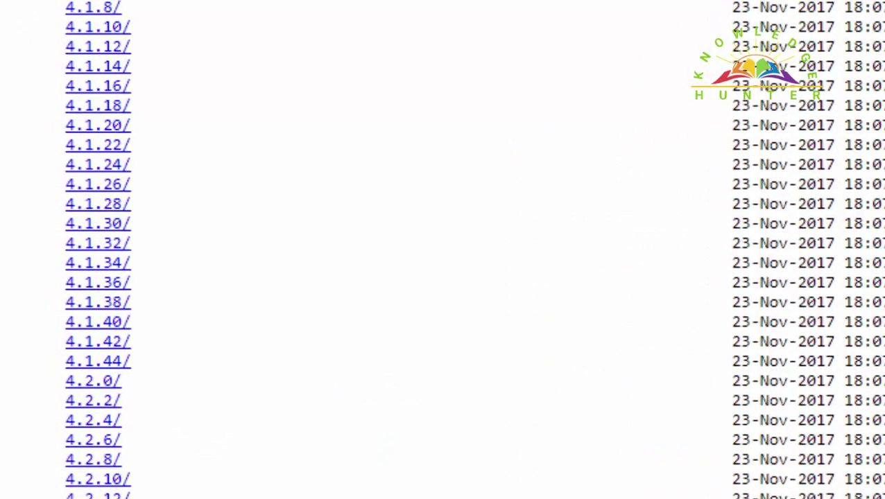
scroll(444, 250, down, 6)
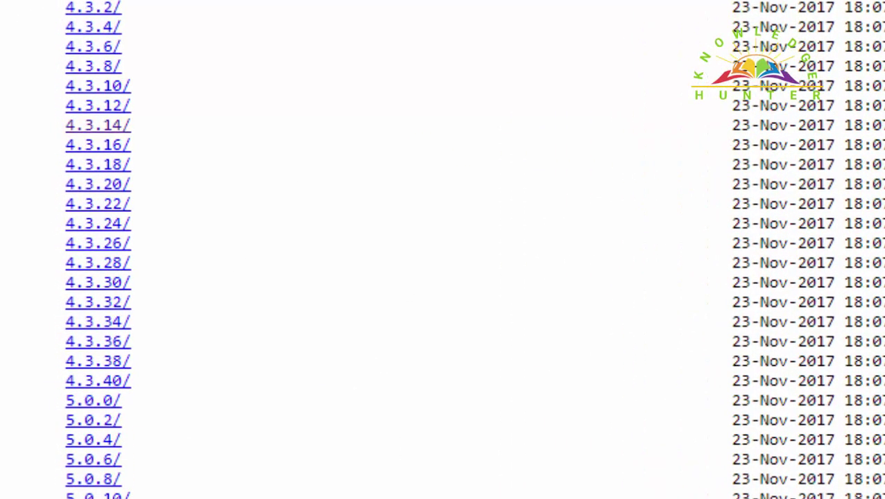
scroll(444, 250, down, 3)
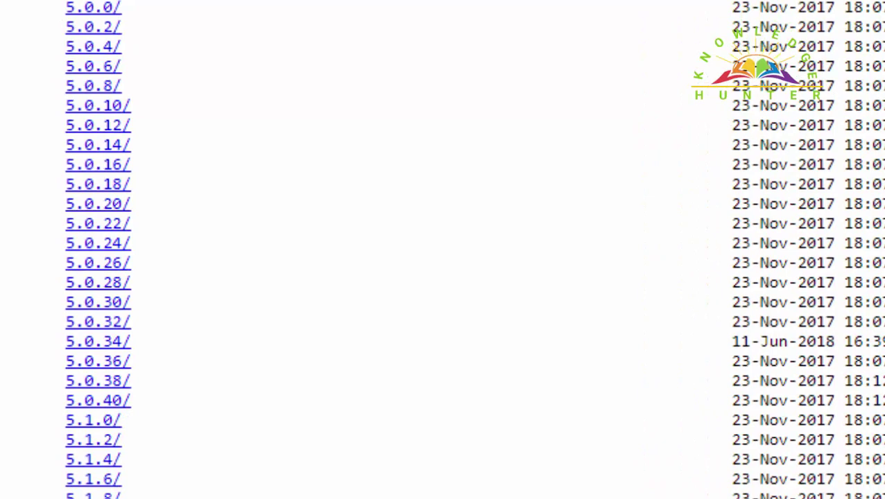
scroll(444, 249, down, 3)
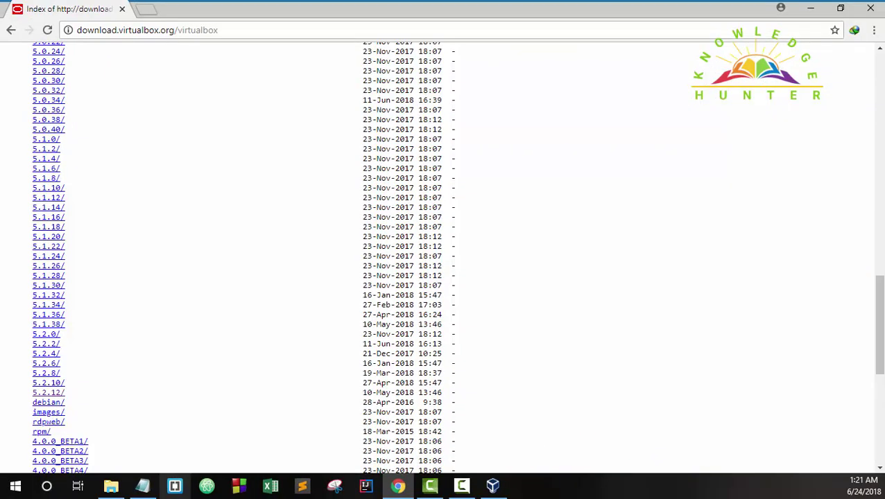
Step: Open the 5.2.12 release folder and cancel the download of Oracle_VM_VirtualBox_Extension_Pack-5.2.12-122591.vbox-extpack
click(48, 393)
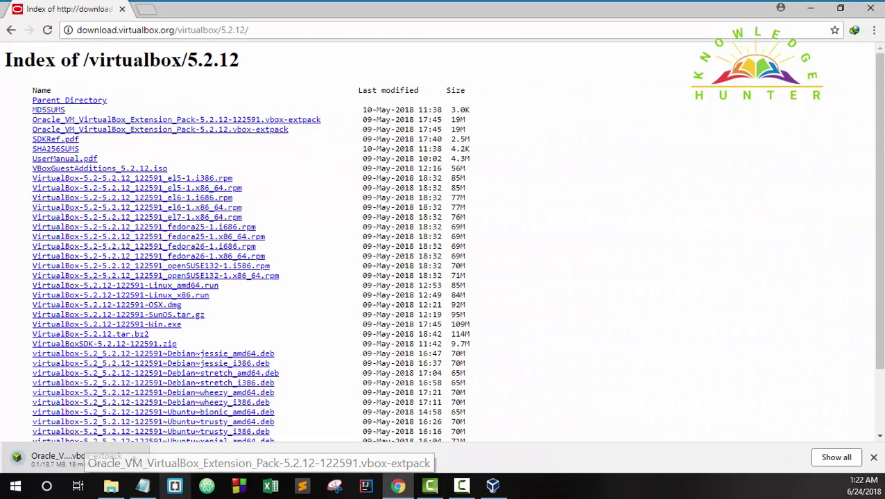
right_click(63, 459)
click(97, 449)
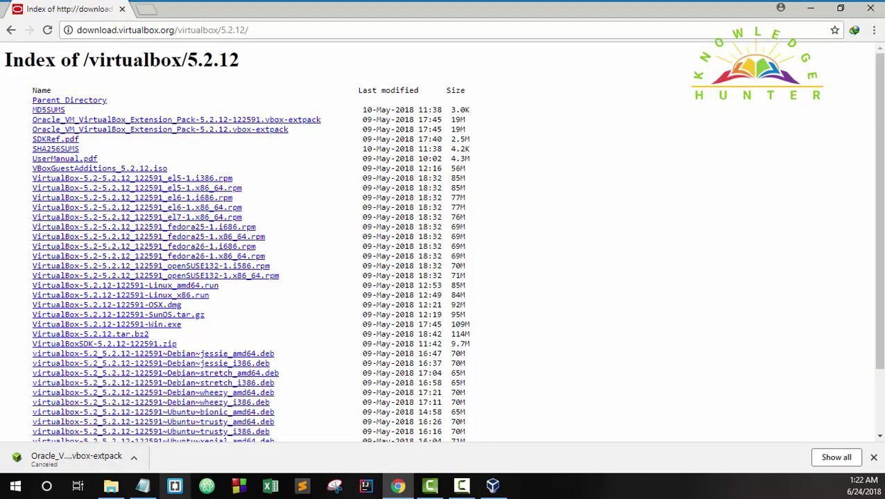
click(873, 457)
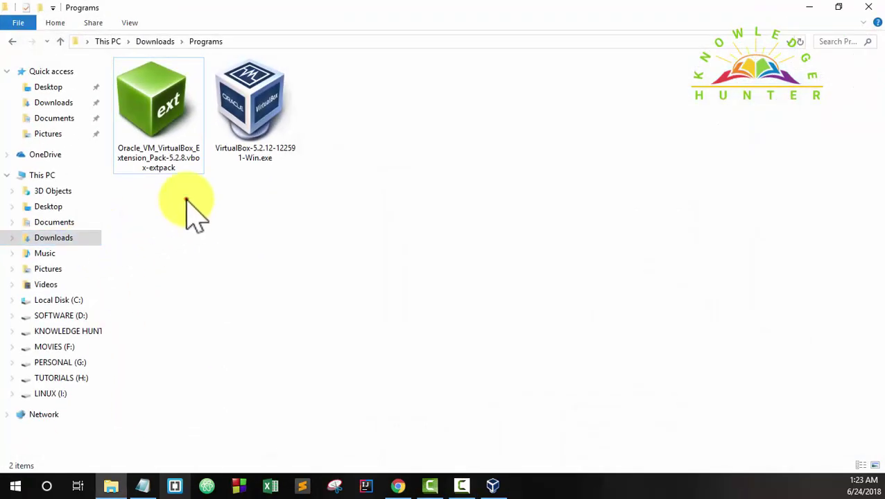
Step: In File Explorer, locate the file Oracle_VM_VirtualBox_Extension_Pack-5.2.8.vbox-extpack in the Programs folder inside Downloads
right_click(188, 197)
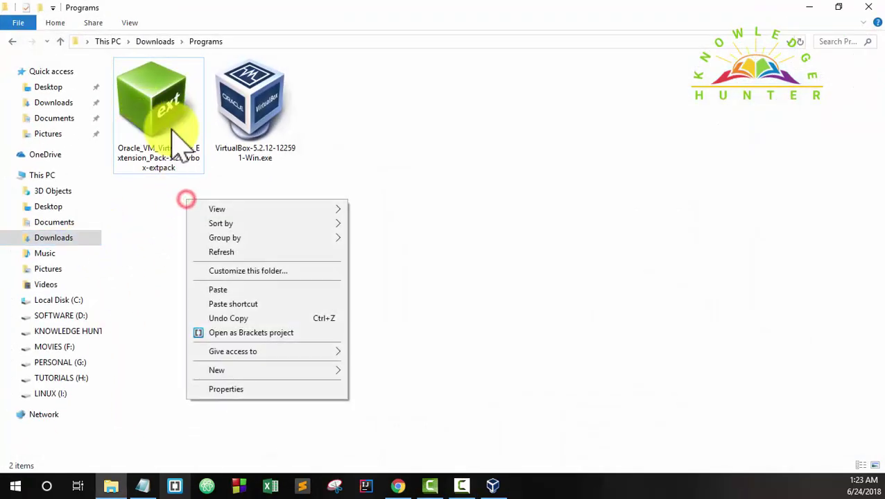
click(158, 160)
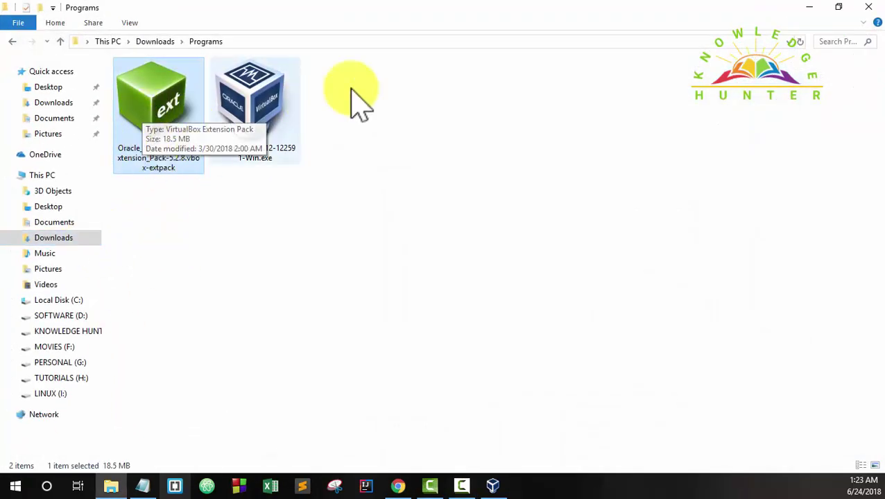
click(811, 8)
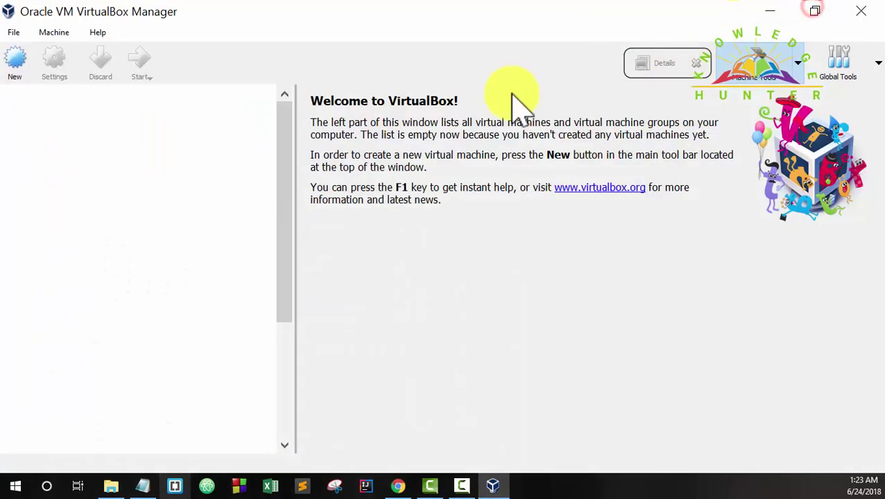
Step: In Oracle VM VirtualBox Manager, open the Extensions section of the preferences
click(14, 32)
mouse_move(43, 33)
mouse_move(16, 34)
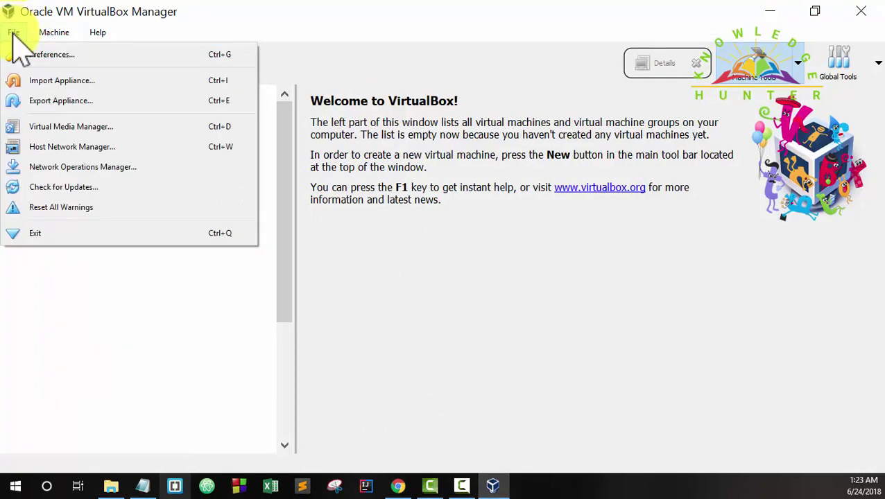
click(51, 55)
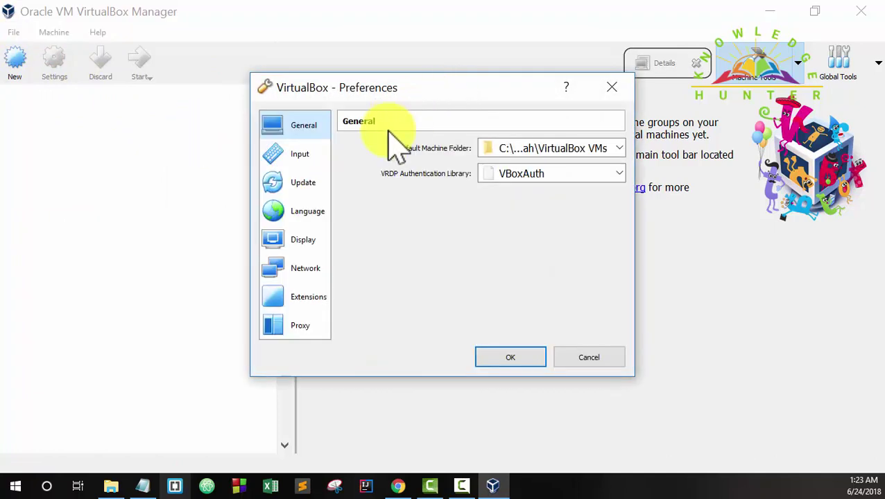
click(305, 299)
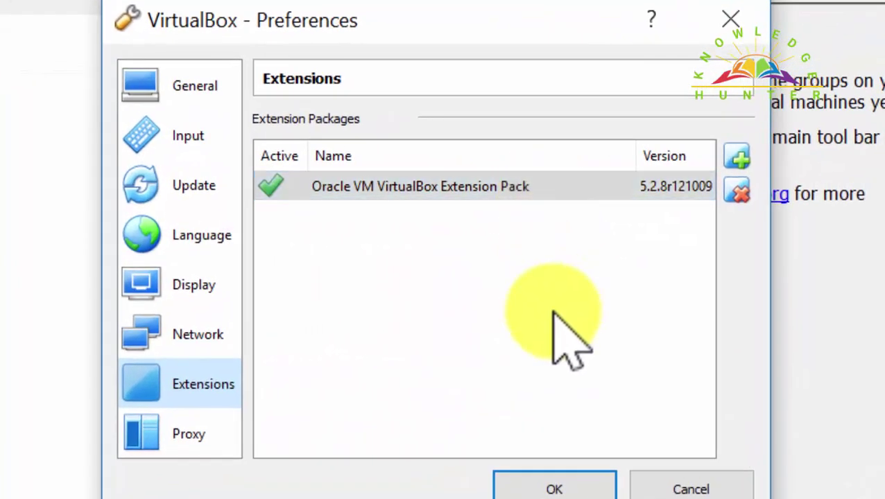
right_click(546, 303)
click(625, 337)
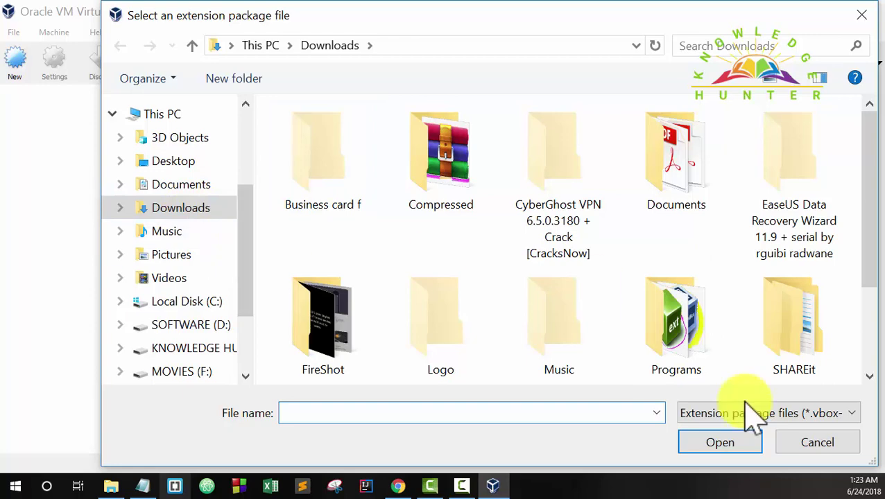
click(827, 445)
Step: Add the extension package Oracle_VM_VirtualBox_Extension_Pack-5.2.8.vbox-extpack from the Programs folder inside Downloads
right_click(446, 222)
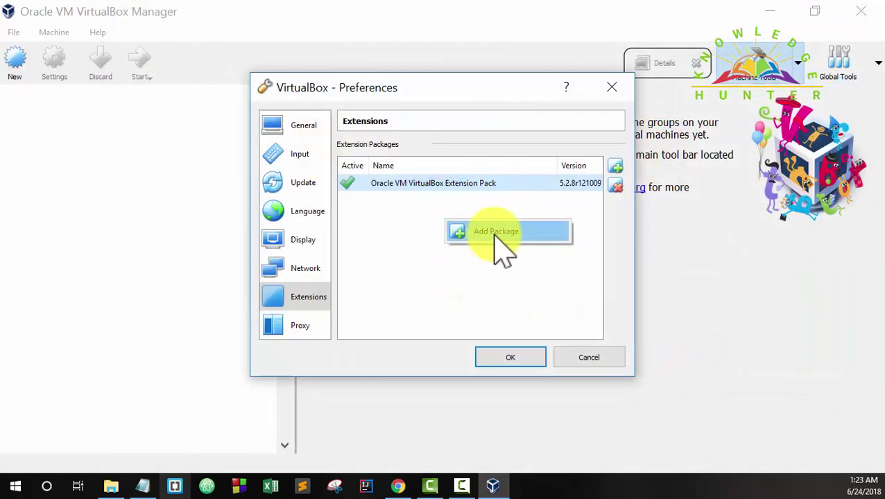
click(488, 236)
right_click(489, 233)
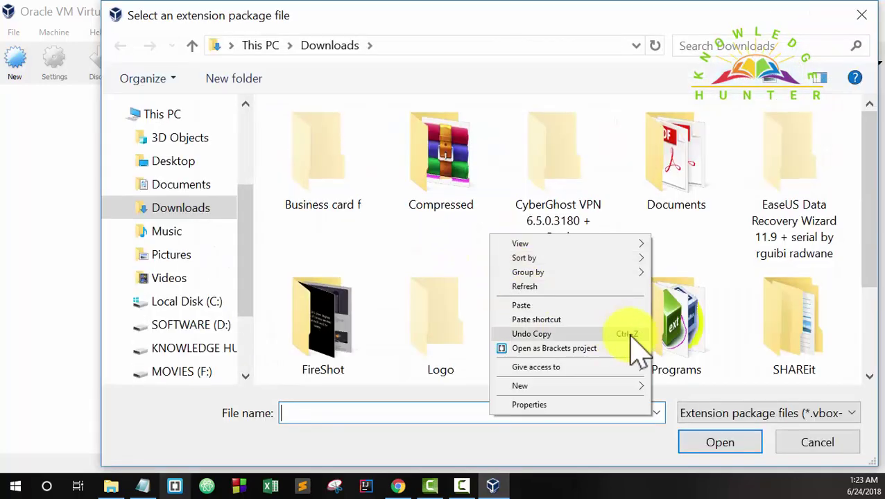
click(663, 333)
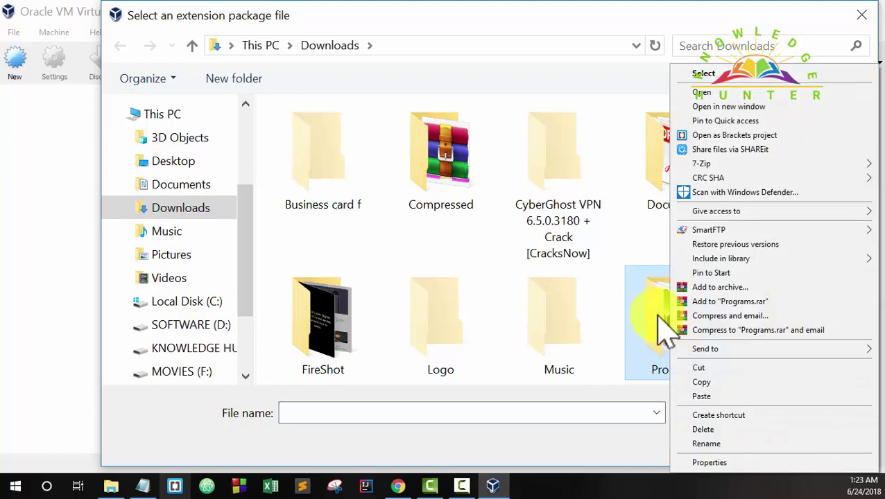
click(668, 331)
click(667, 334)
double_click(668, 333)
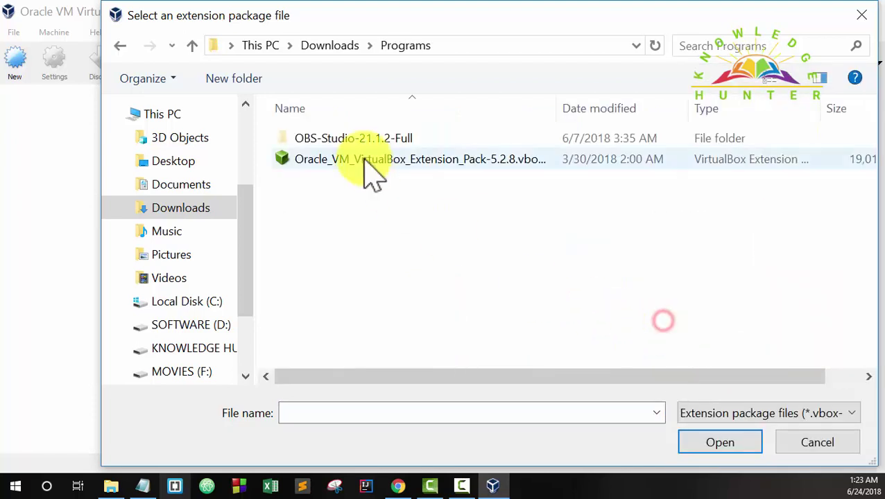
click(421, 159)
click(697, 442)
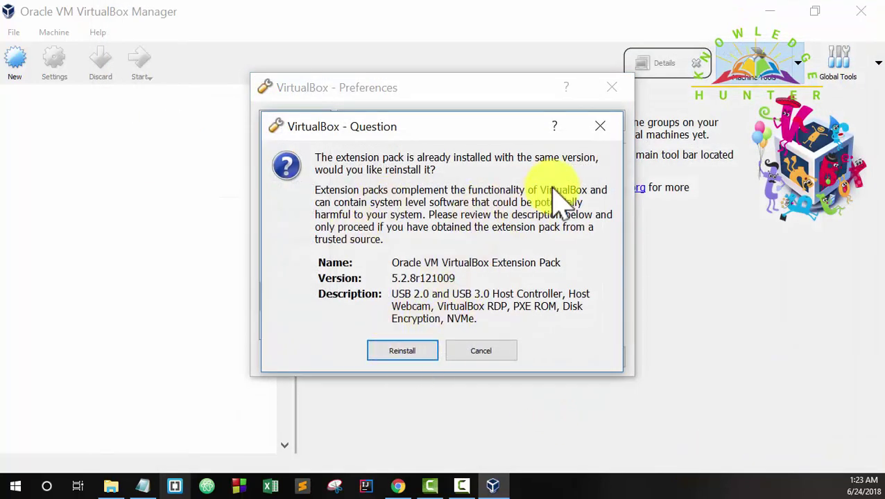
Step: Reinstall the Oracle VM VirtualBox Extension Pack, agree to its license after reading to the end, and accept the preferences
click(403, 353)
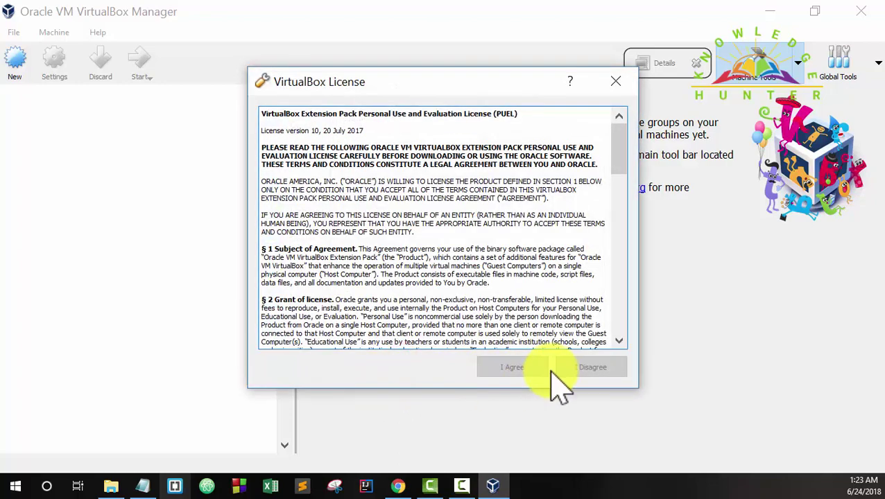
mouse_move(621, 143)
mouse_down()
mouse_move(614, 331)
mouse_move(616, 132)
mouse_move(624, 128)
mouse_up()
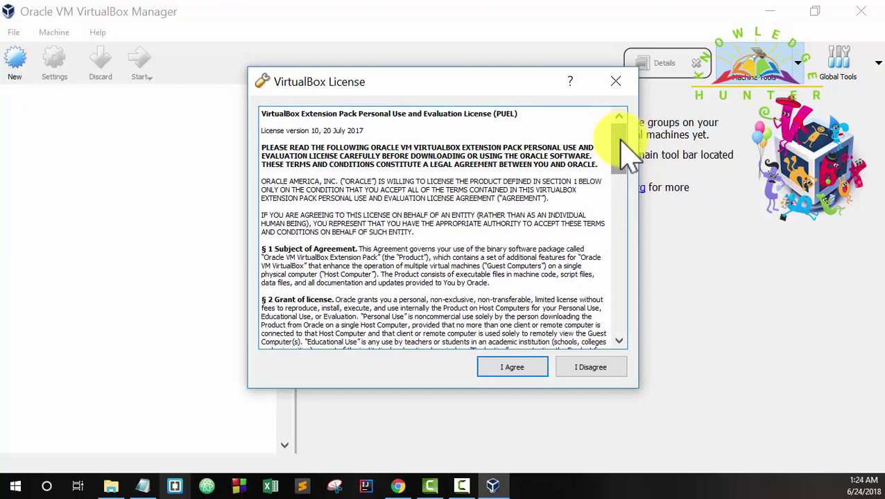
click(504, 378)
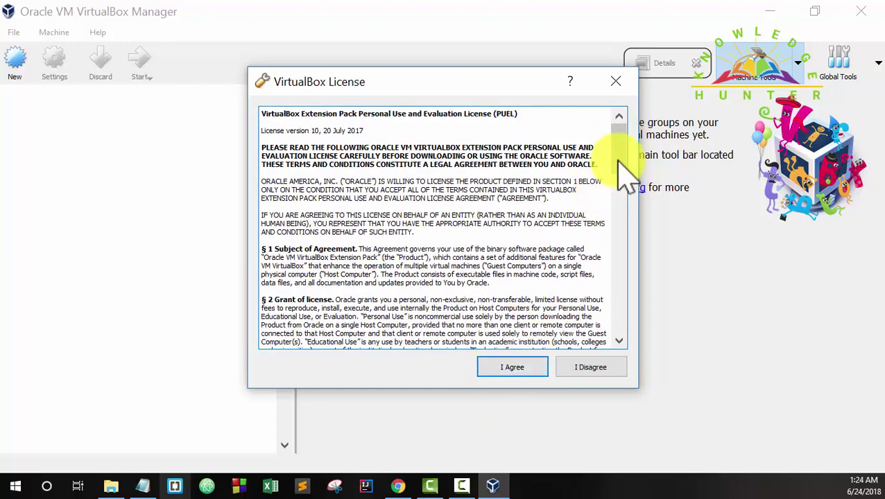
drag(628, 168, 618, 336)
click(493, 372)
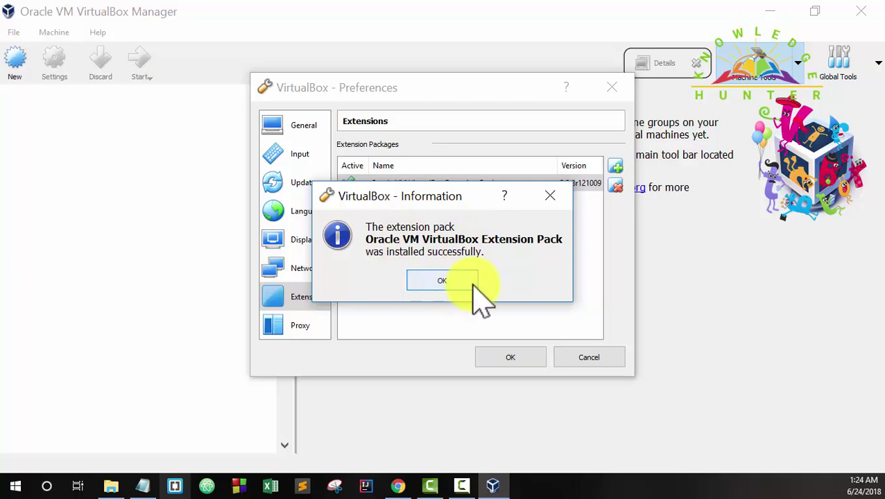
click(443, 282)
click(509, 359)
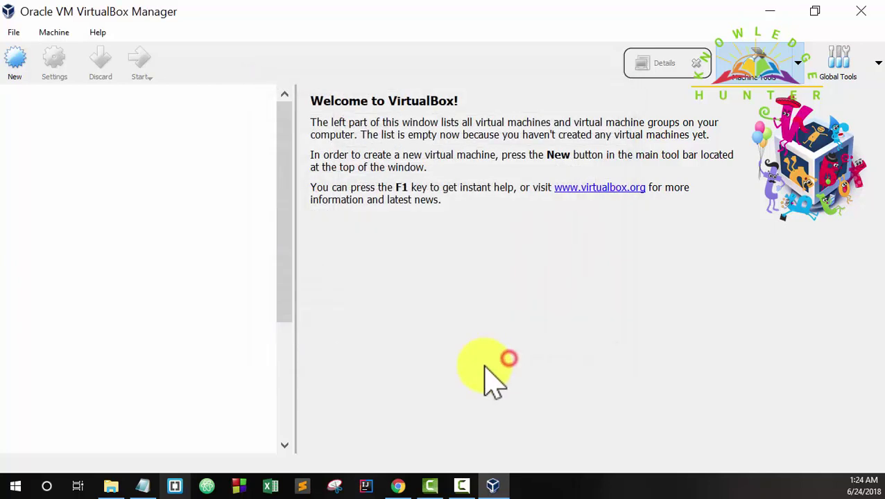
click(173, 186)
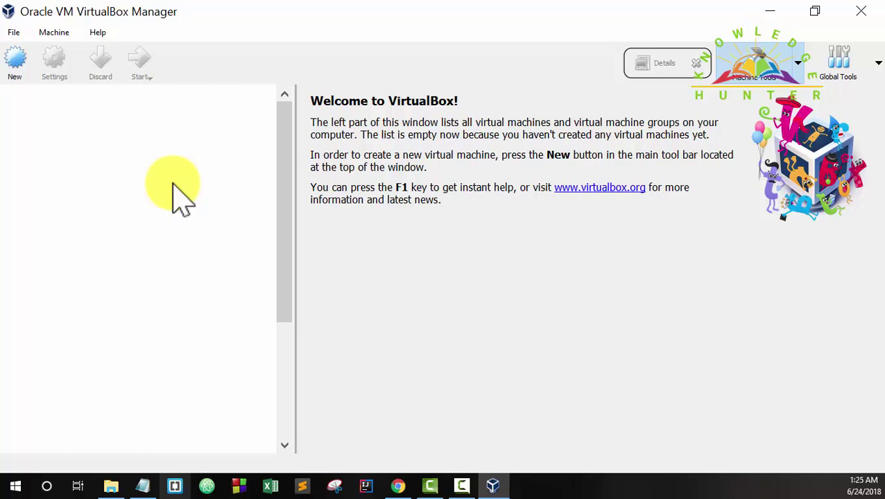
click(134, 177)
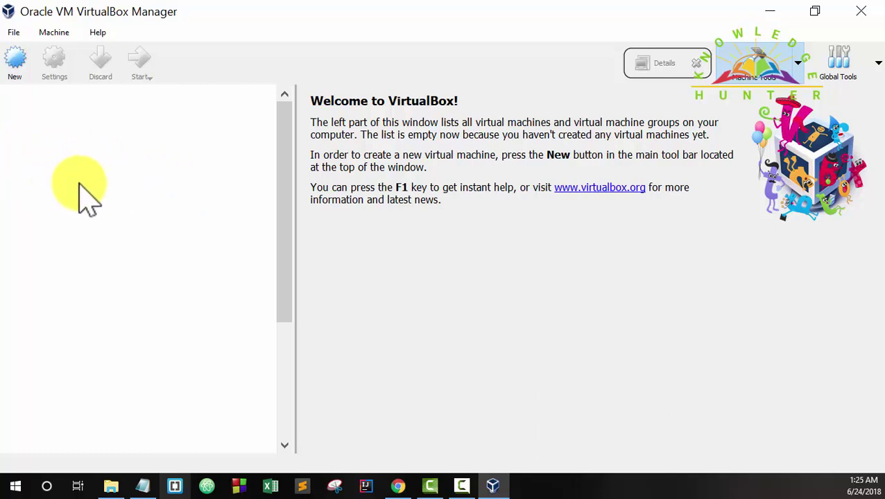